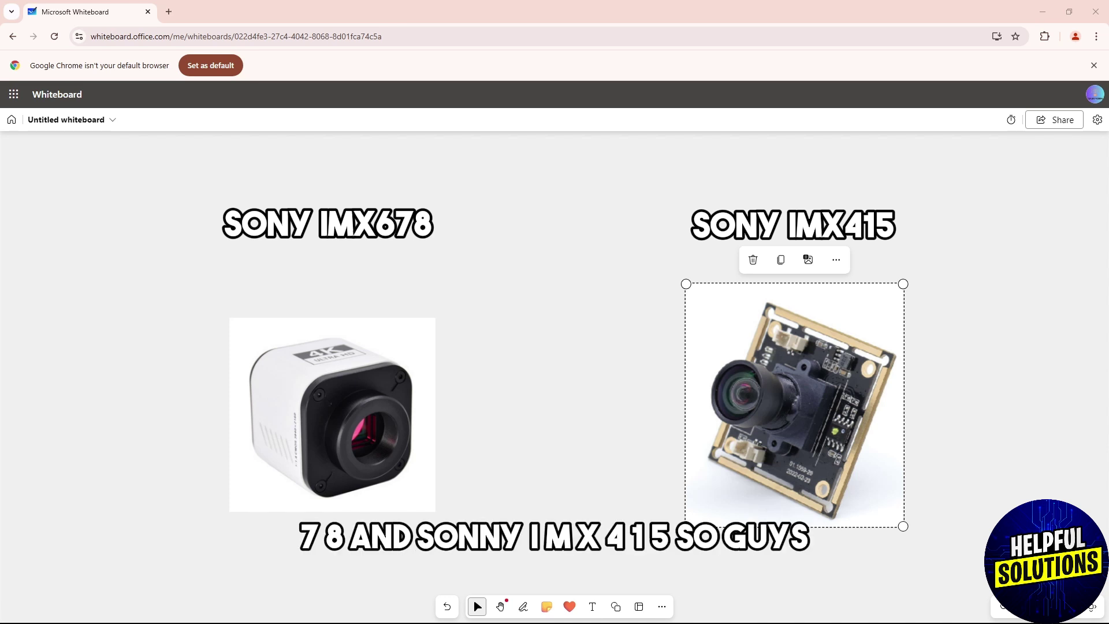
- Deselect the IMX415 camera picture and the comparison table, then switch to the Pen tool
key(Escape)
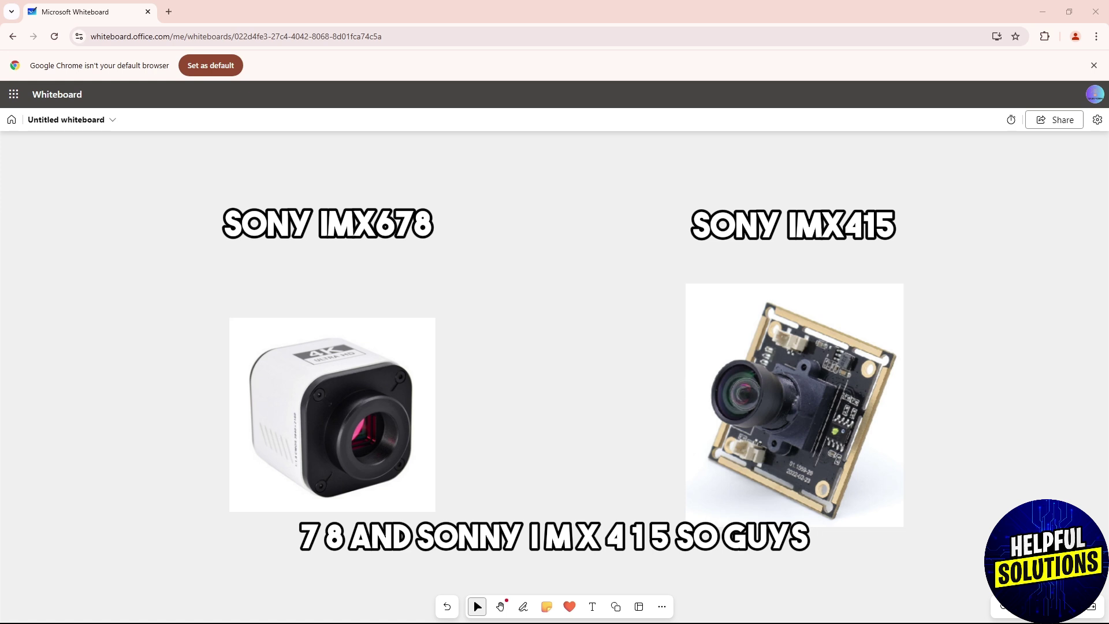
click(864, 322)
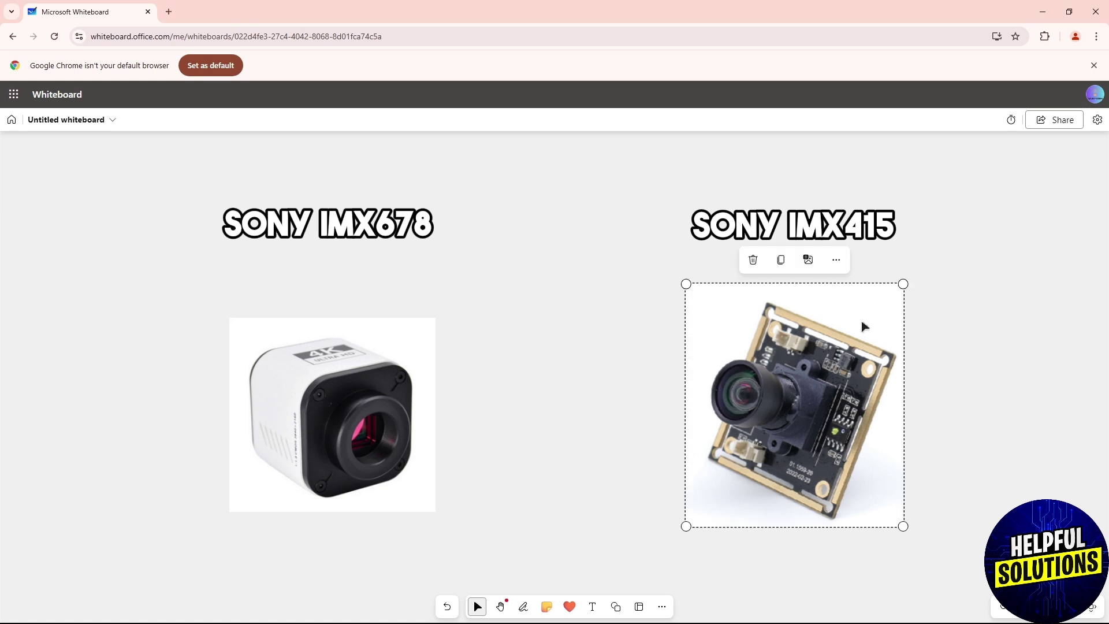
click(591, 274)
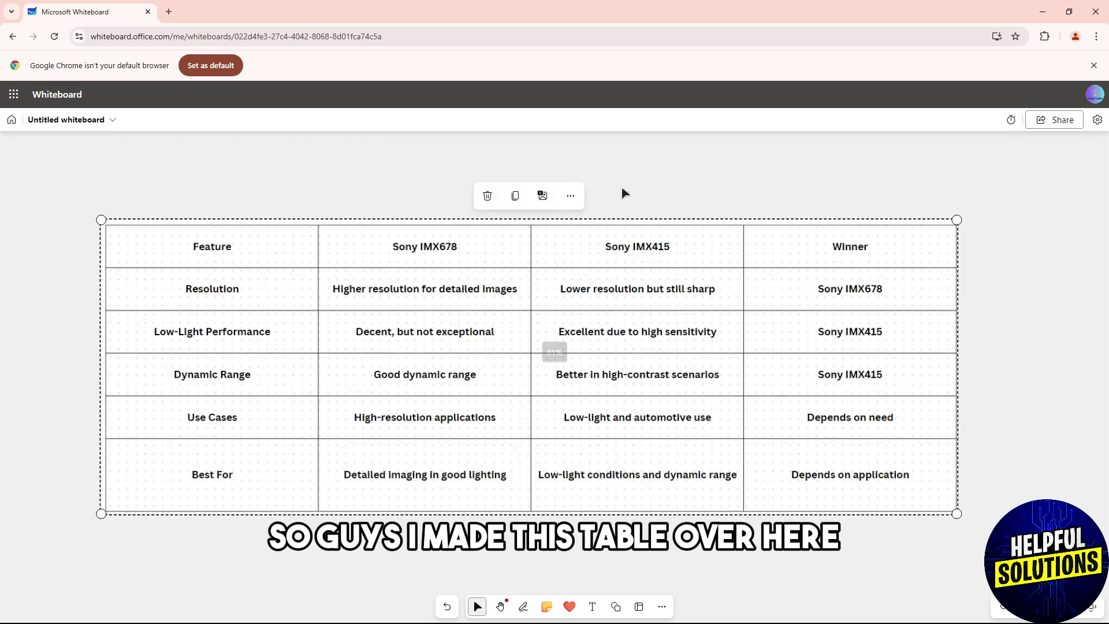
click(624, 192)
scroll(393, 360, up, 2)
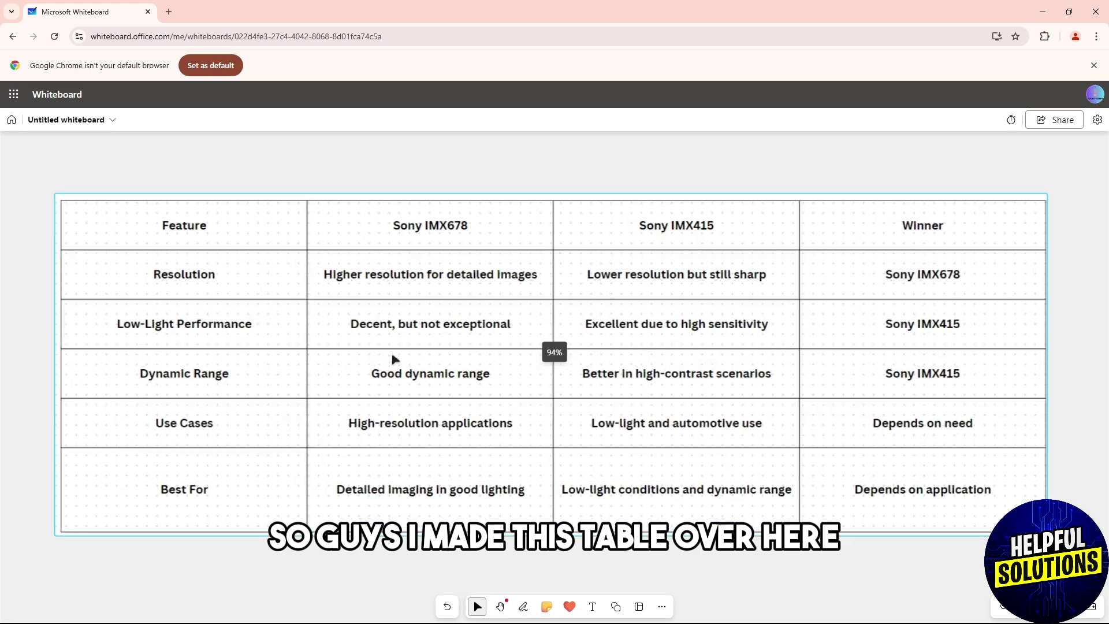
scroll(394, 359, up, 1)
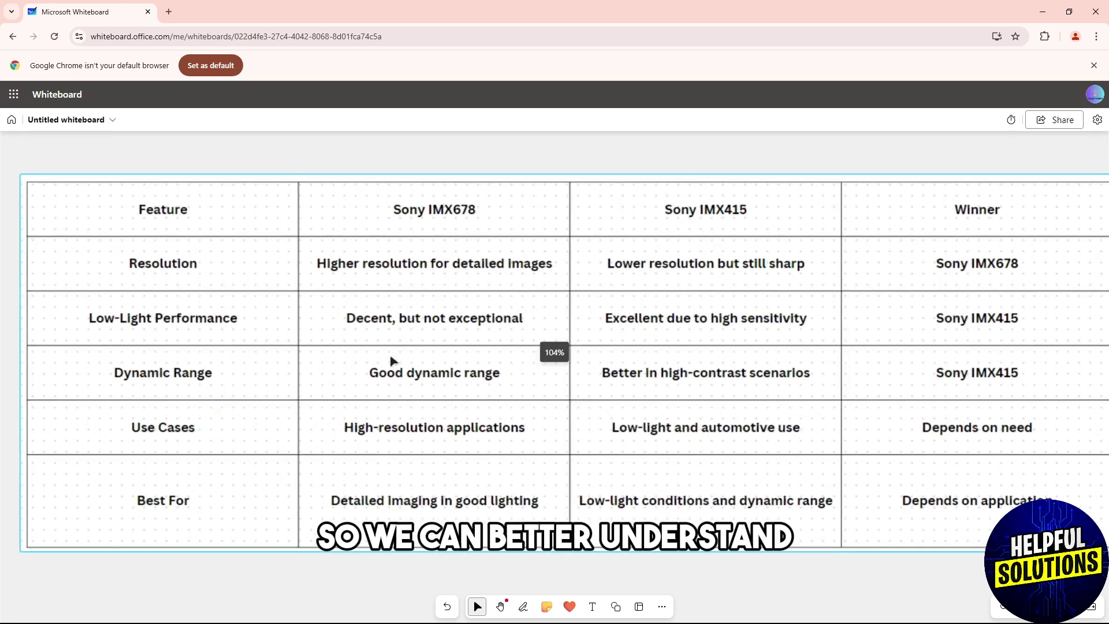
click(521, 608)
- Mark the Resolution label and underline 'Higher resolution' and 'Lower resolution'
drag(208, 263, 222, 258)
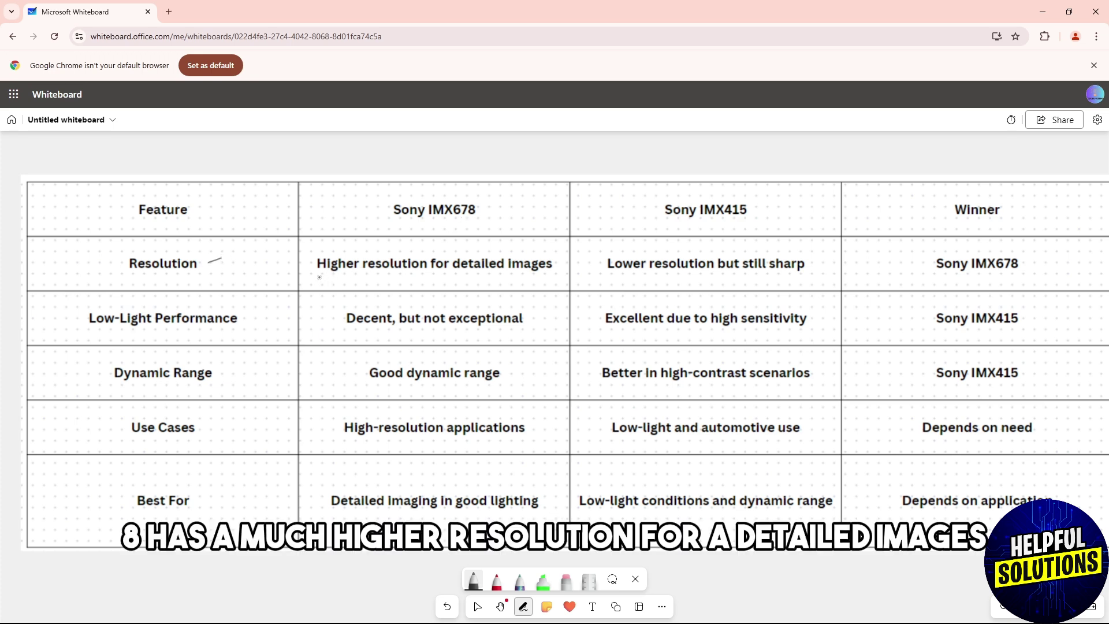
mouse_move(320, 273)
mouse_down()
mouse_move(424, 272)
mouse_move(454, 257)
mouse_up()
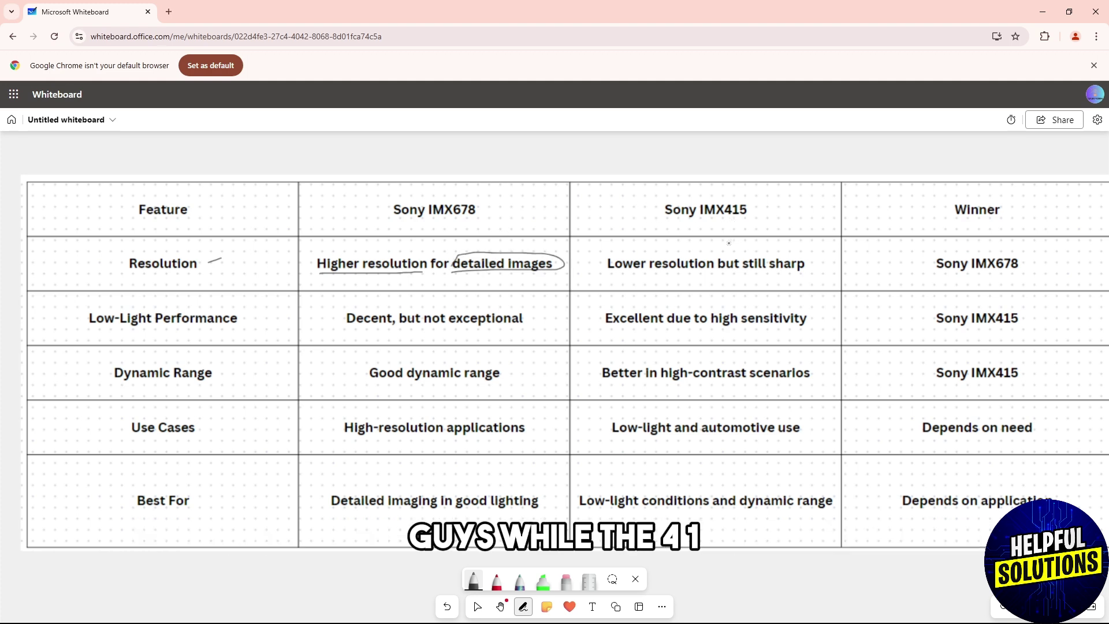
mouse_move(610, 273)
mouse_down()
mouse_move(704, 272)
mouse_move(756, 255)
mouse_up()
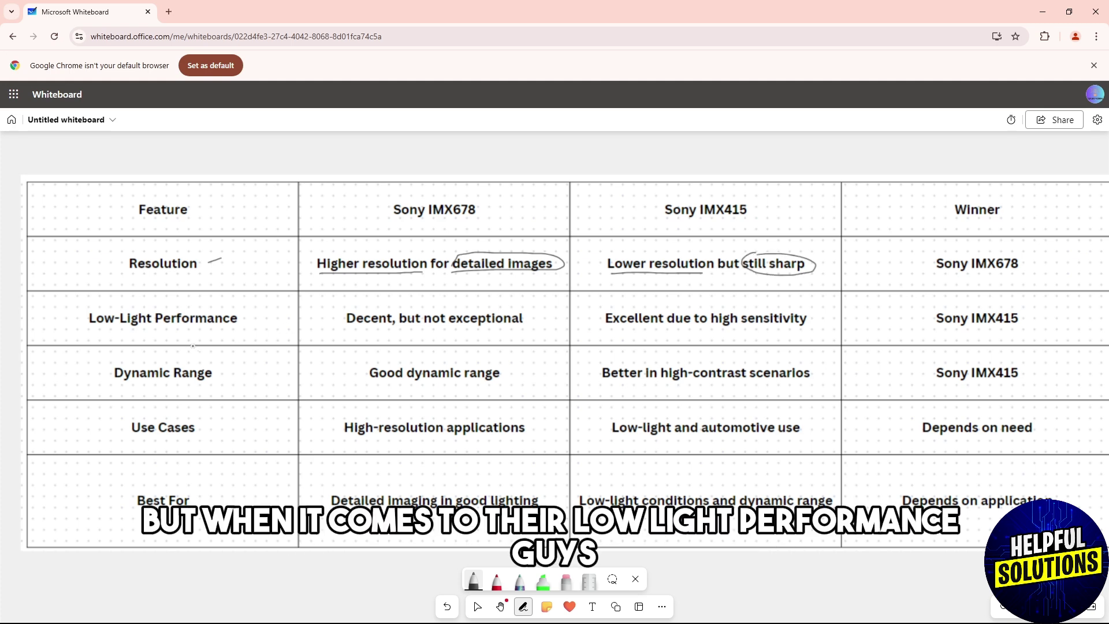
- Underline 'Low-Light Performance' and 'Decent, but not exceptional', circle 'Excellent', and mark Dynamic Range
drag(113, 330, 230, 328)
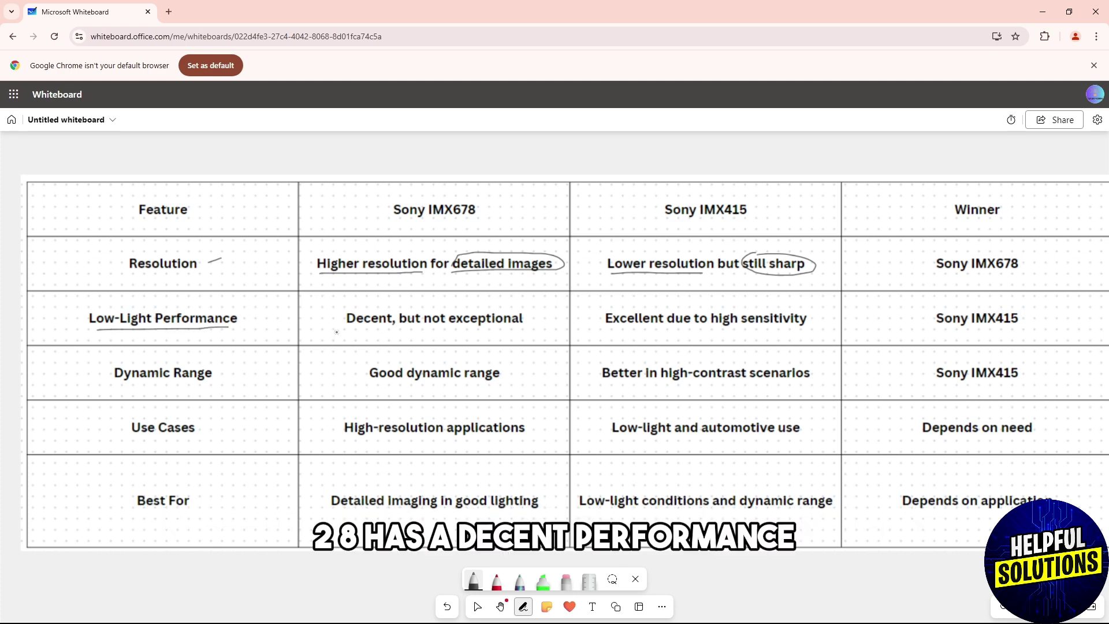
drag(340, 330, 516, 328)
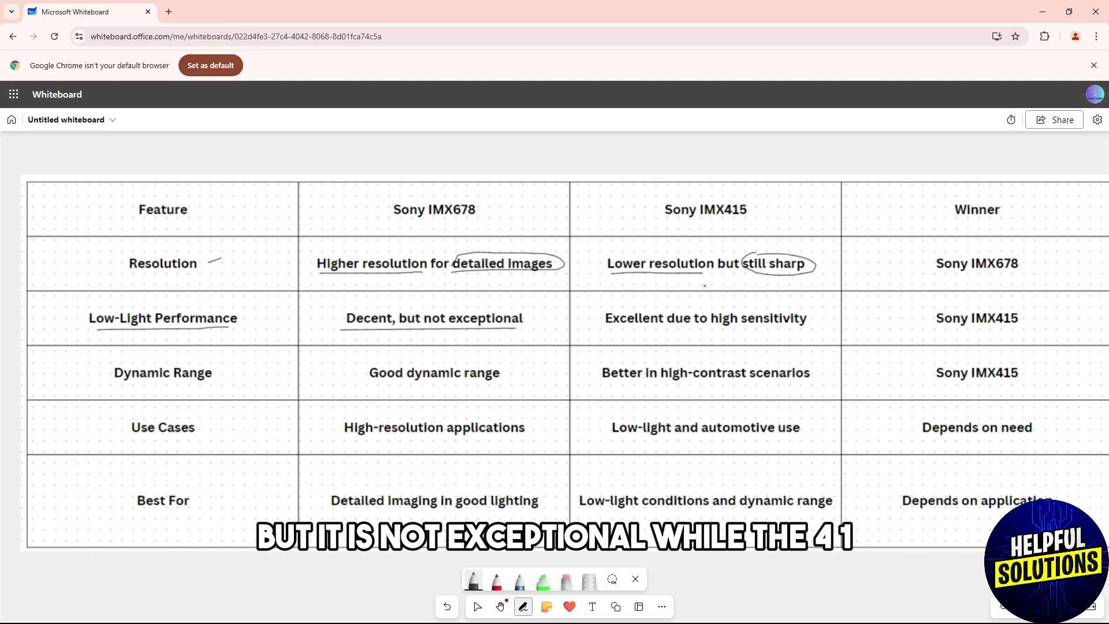
mouse_move(612, 303)
mouse_down()
mouse_move(607, 327)
mouse_move(767, 334)
mouse_move(745, 304)
mouse_move(614, 306)
mouse_up()
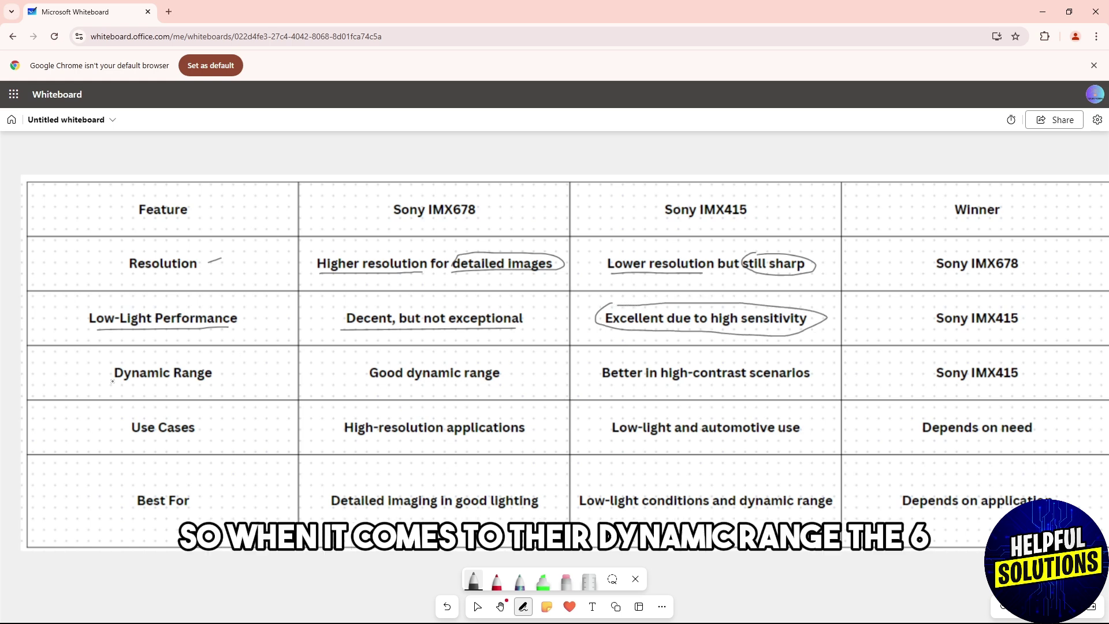
drag(221, 379, 237, 372)
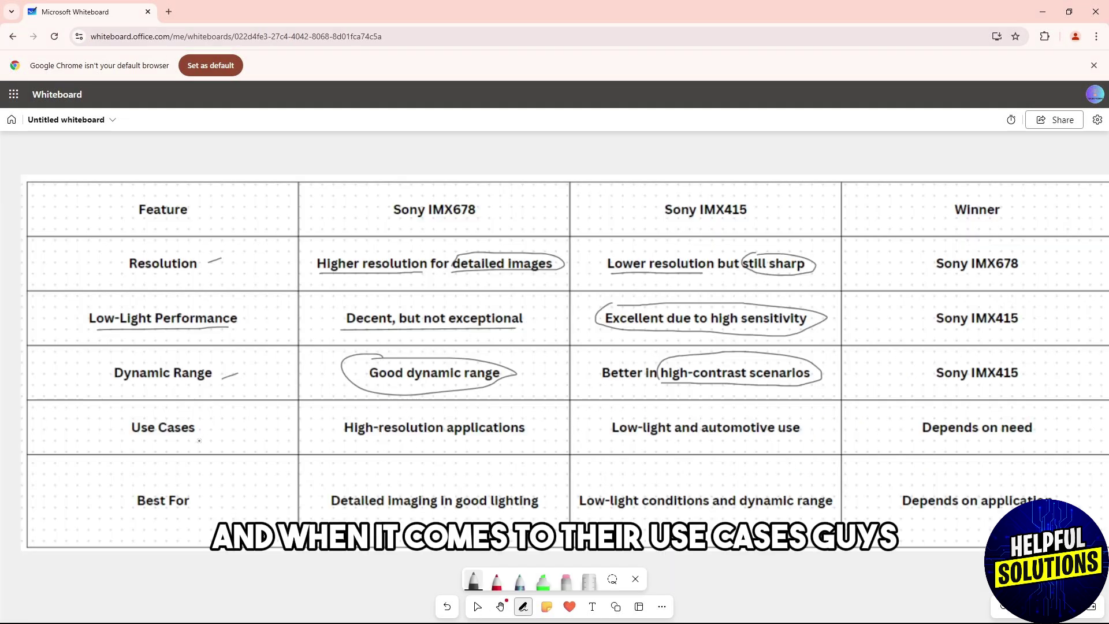
- Mark Use Cases, 'High-resolution applications' and 'Low-light and automotive use', and underline 'automotive use'
mouse_move(197, 437)
mouse_down()
mouse_move(186, 445)
mouse_move(211, 431)
mouse_up()
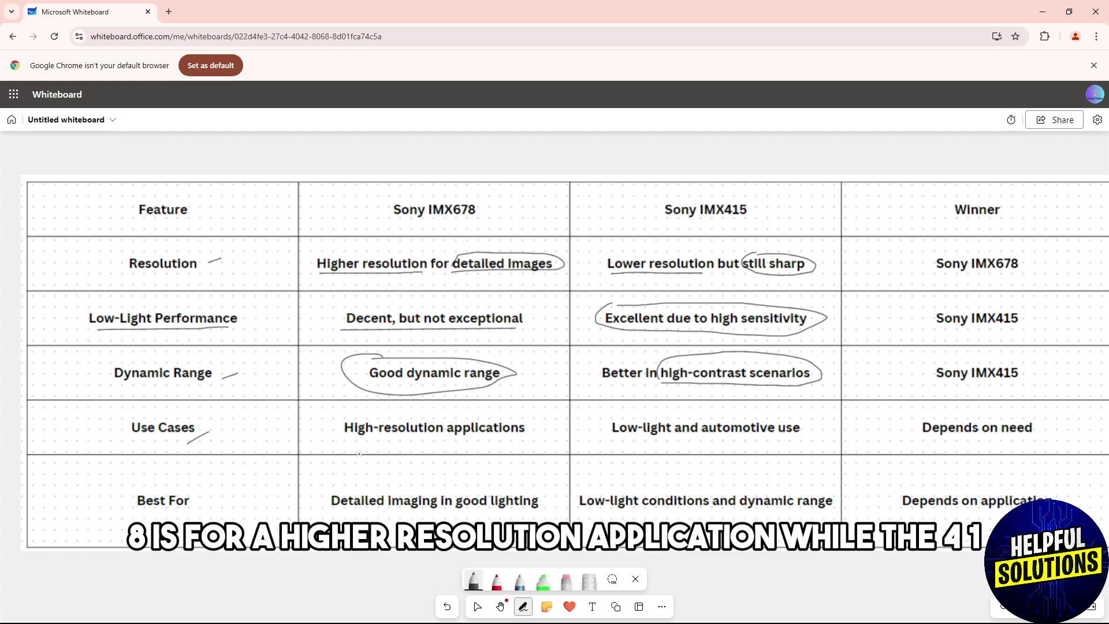
drag(310, 427, 332, 417)
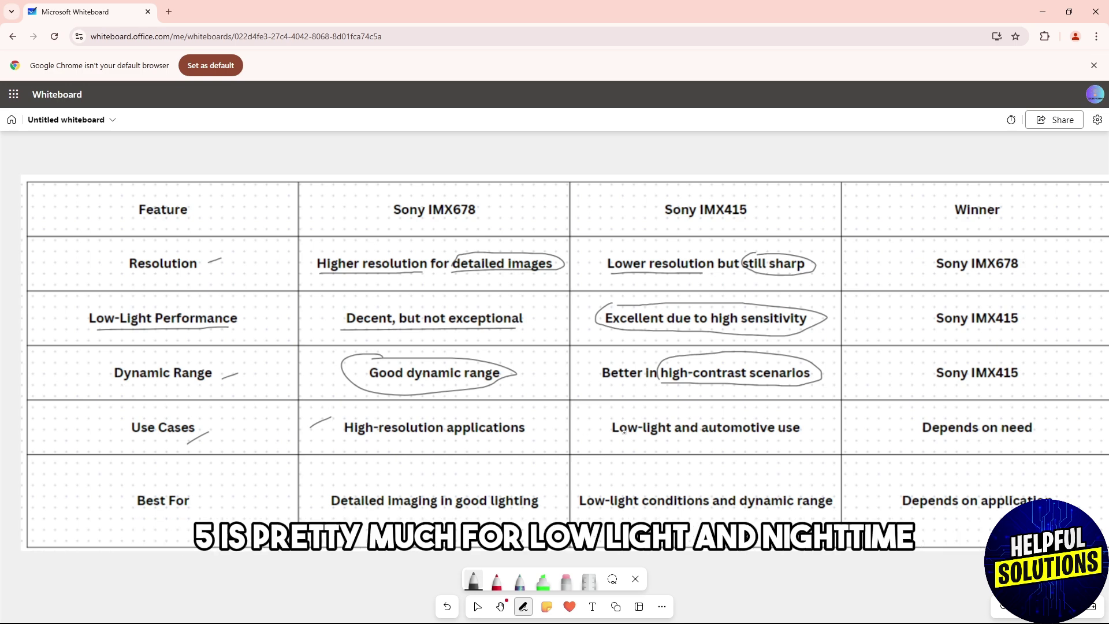
drag(810, 432, 818, 422)
drag(703, 439, 802, 436)
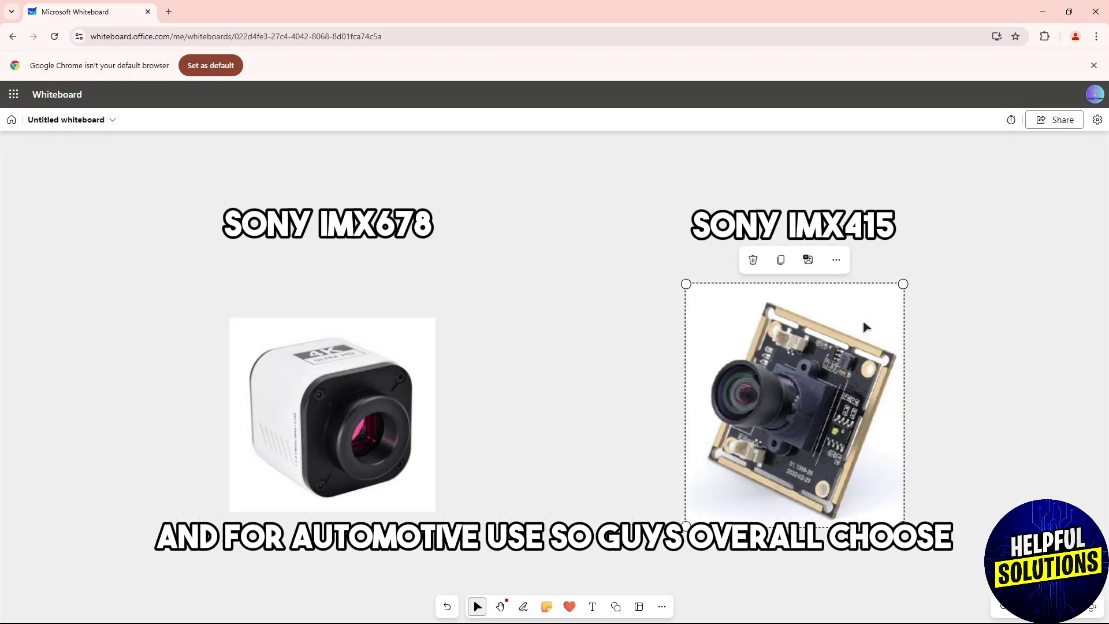